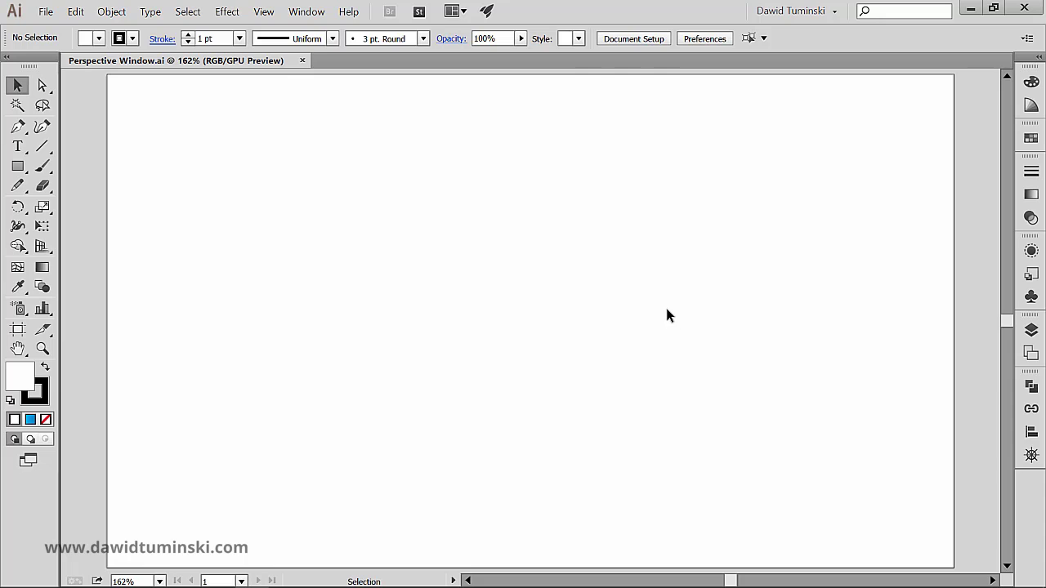
Display the perspective grid with the Perspective Grid Tool, then hide it via View > Perspective Grid
{"action": "left_click", "coordinate": [42, 248]}
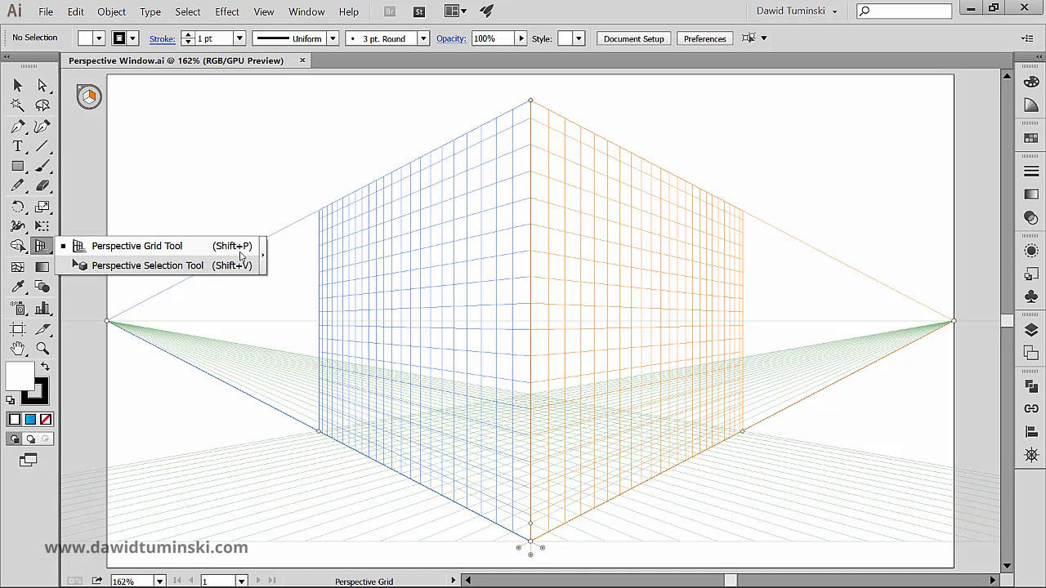
{"action": "left_click", "coordinate": [264, 11]}
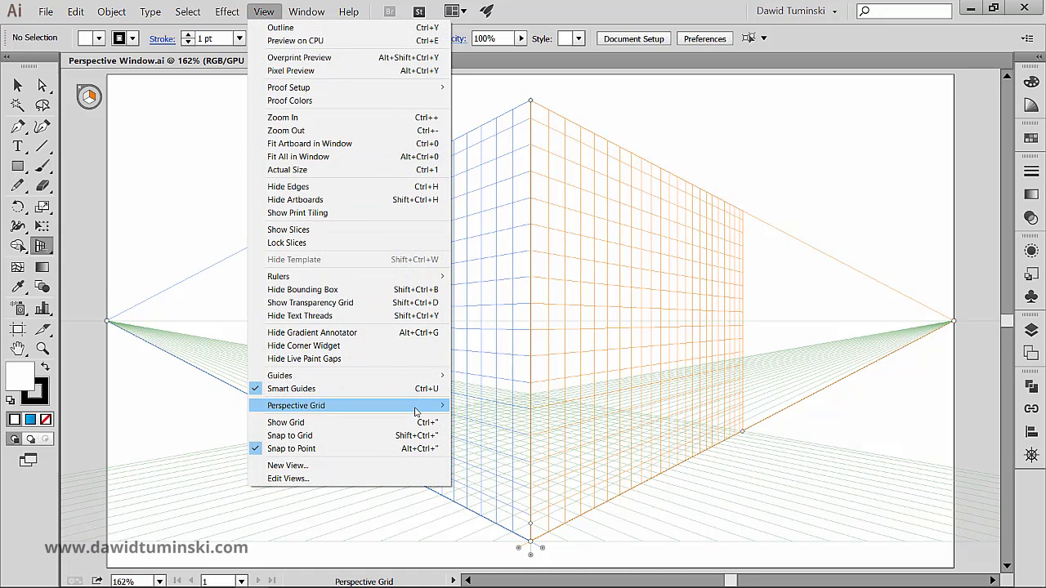
{"action": "mouse_move", "coordinate": [417, 408]}
{"action": "left_click", "coordinate": [530, 406]}
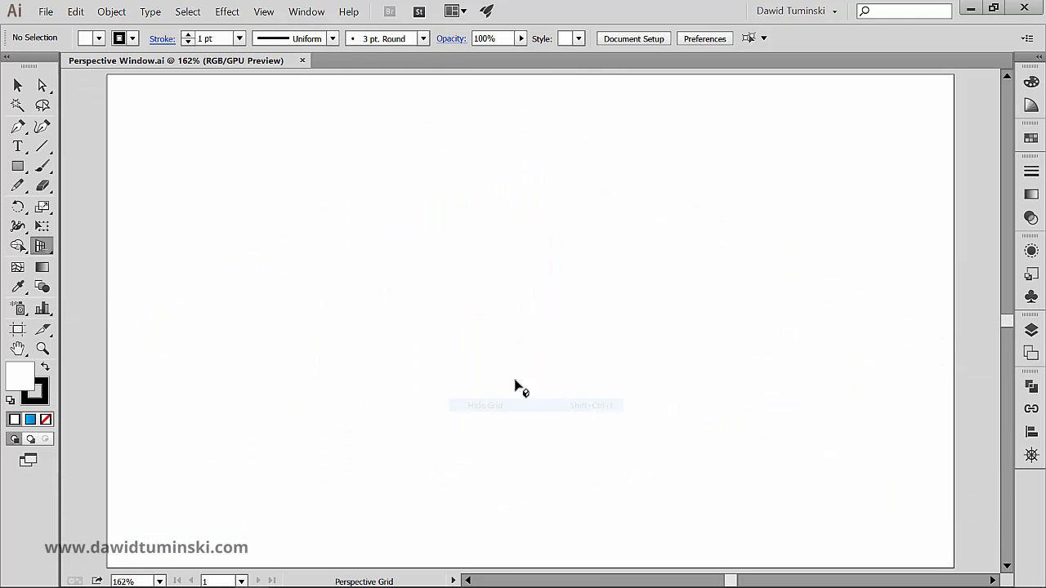
Show the perspective grid again from View > Perspective Grid
{"action": "left_click", "coordinate": [264, 11]}
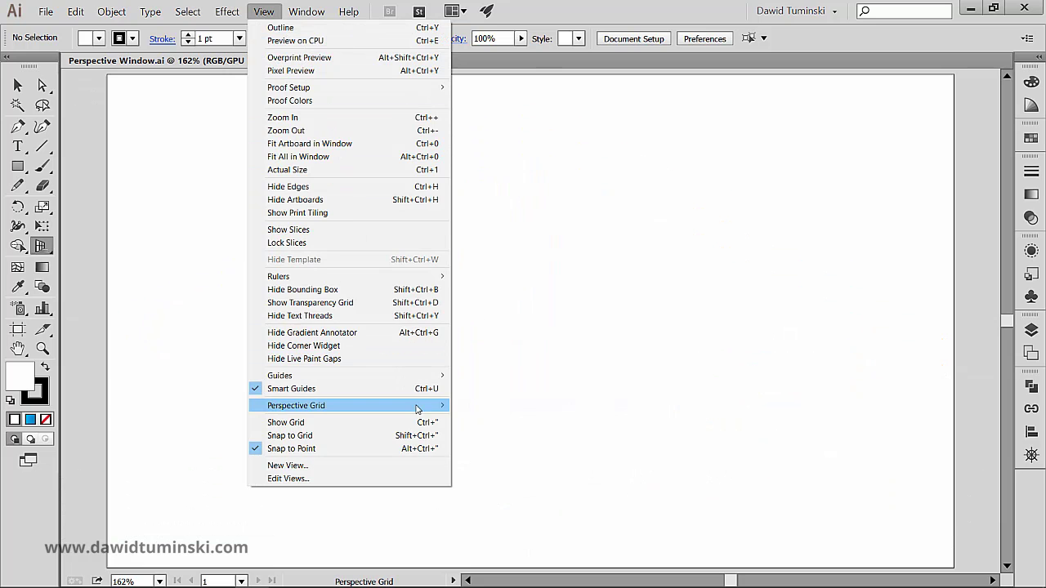
{"action": "mouse_move", "coordinate": [415, 406]}
{"action": "left_click", "coordinate": [471, 406]}
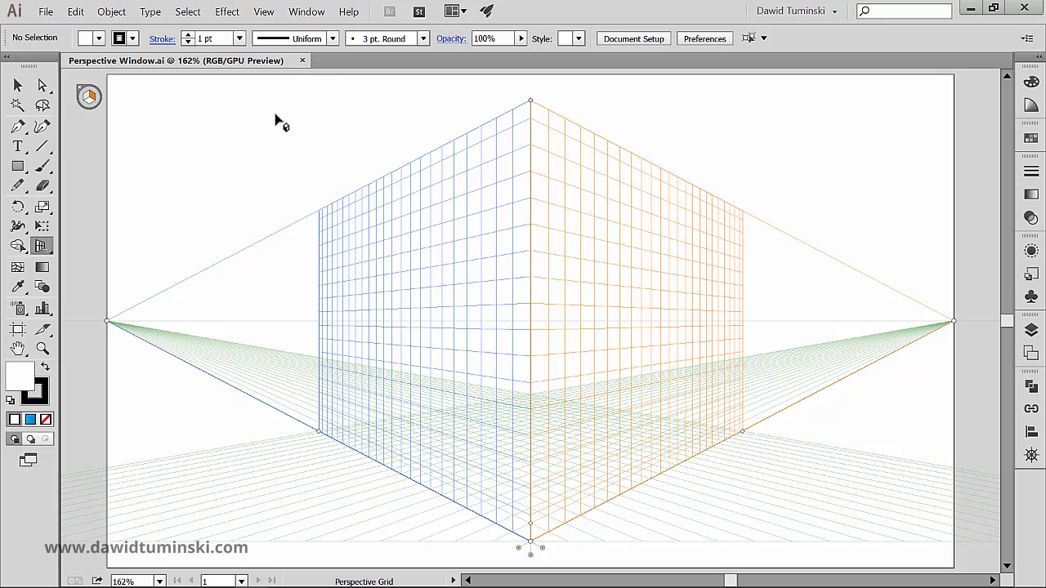
{"action": "left_click", "coordinate": [264, 13]}
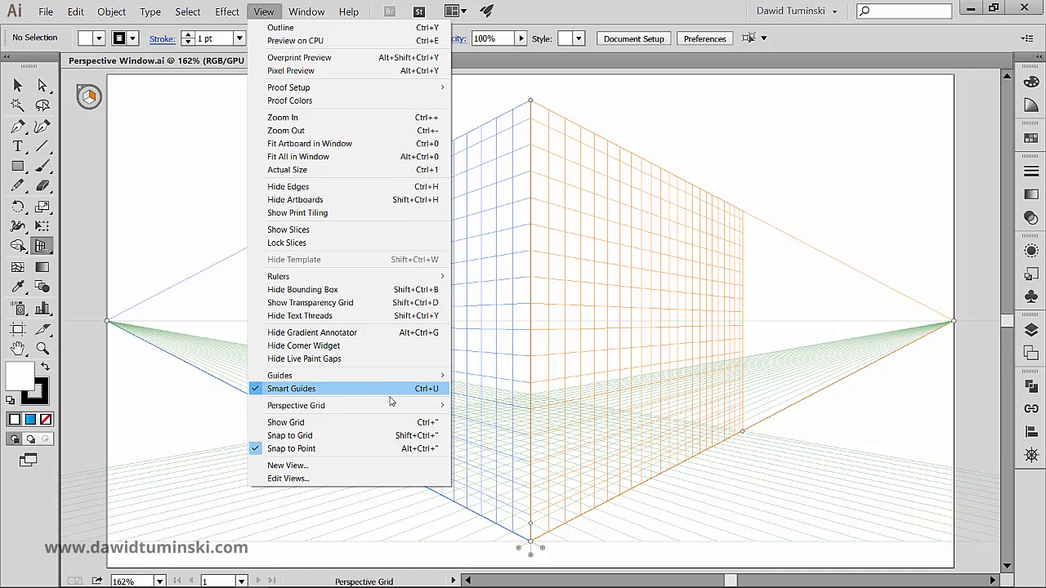
Switch the grid to the one-point normal view preset
{"action": "mouse_move", "coordinate": [390, 406]}
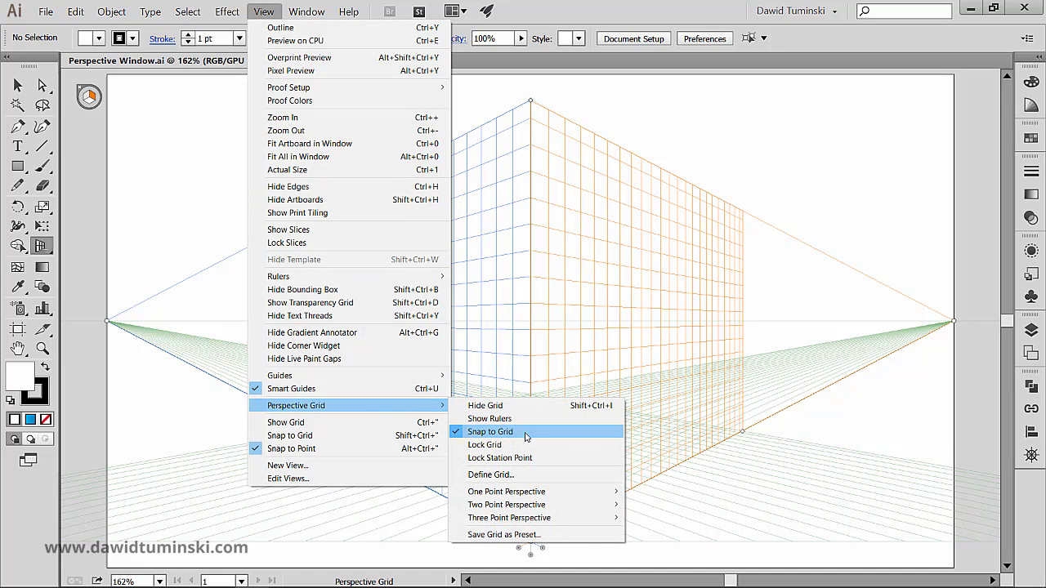
{"action": "mouse_move", "coordinate": [542, 493]}
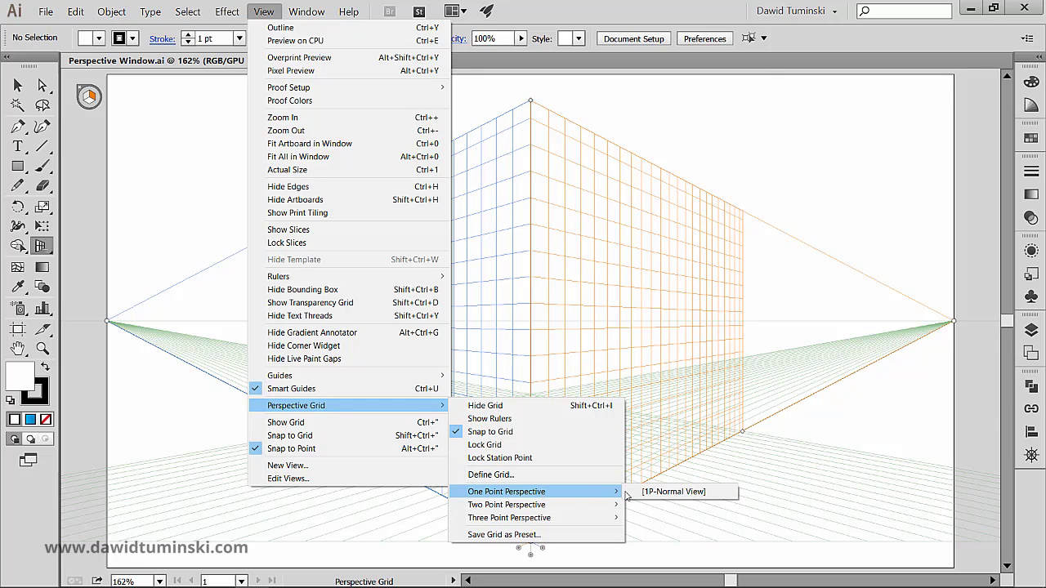
{"action": "left_click", "coordinate": [649, 492]}
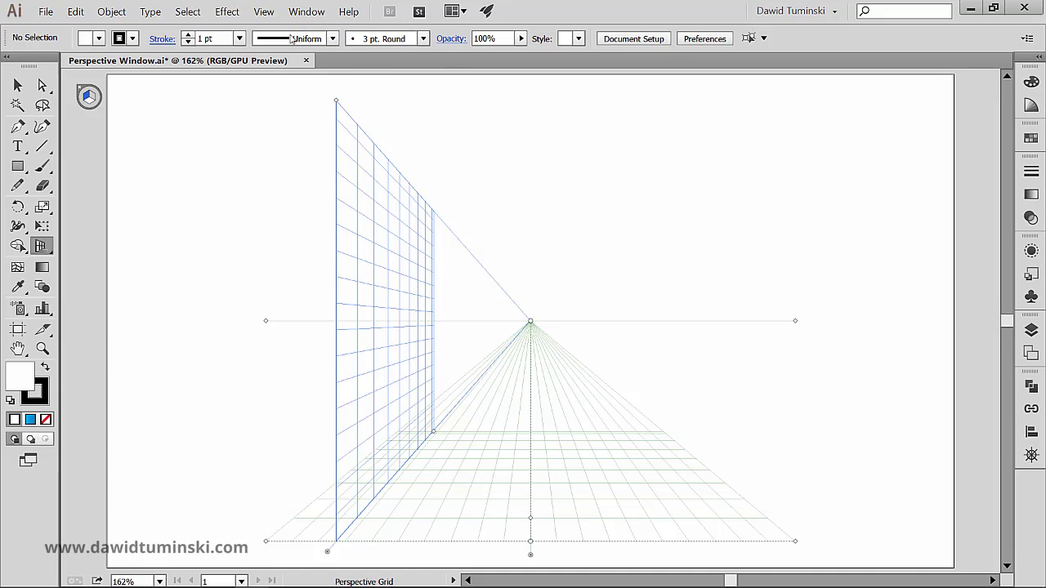
Switch the grid back to the two-point perspective preset
{"action": "left_click", "coordinate": [263, 12]}
{"action": "mouse_move", "coordinate": [394, 408]}
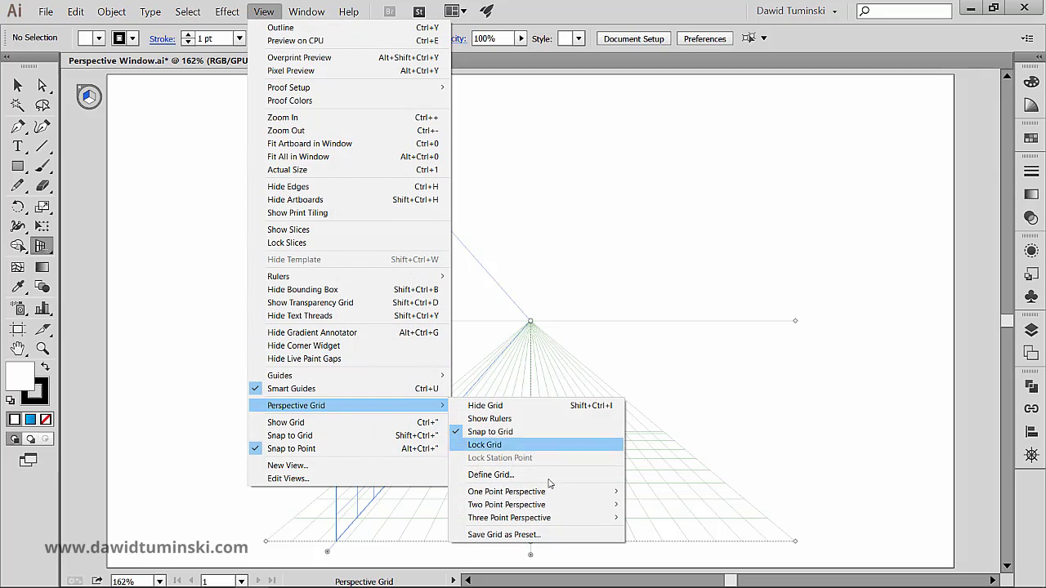
{"action": "left_click", "coordinate": [645, 507]}
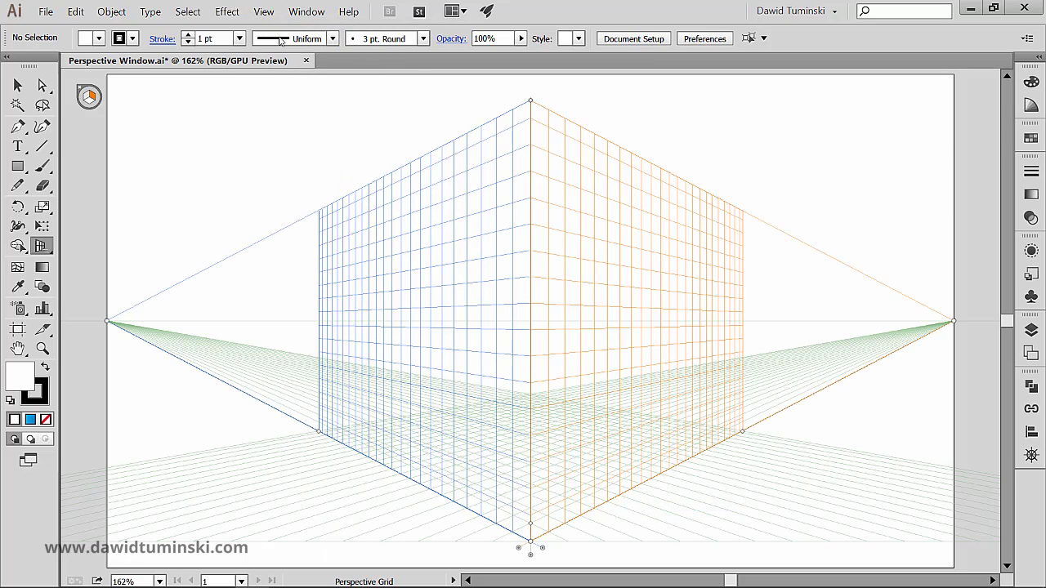
{"action": "left_click", "coordinate": [272, 13]}
Apply the three-point perspective preset and pan to inspect the grid's lower part
{"action": "mouse_move", "coordinate": [415, 406]}
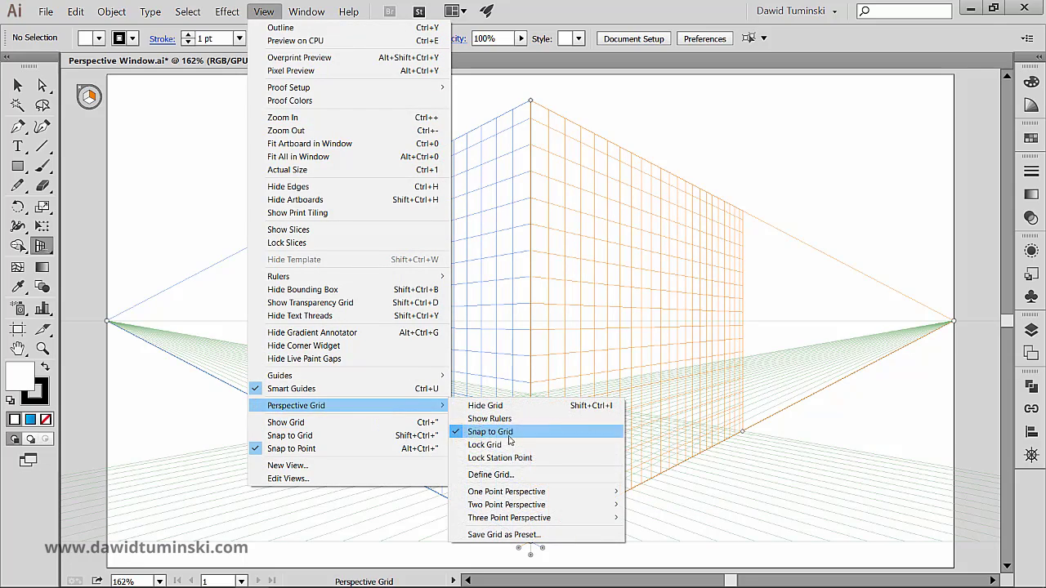
{"action": "mouse_move", "coordinate": [552, 518]}
{"action": "left_click", "coordinate": [639, 519]}
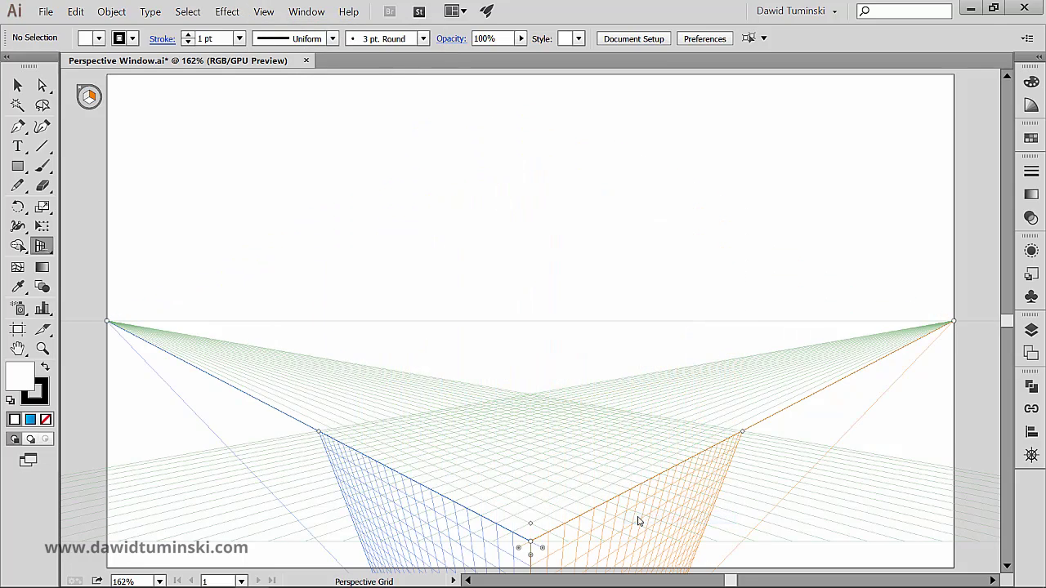
{"action": "left_click_drag", "start_coordinate": [572, 364], "coordinate": [572, 140]}
{"action": "key", "text": "space"}
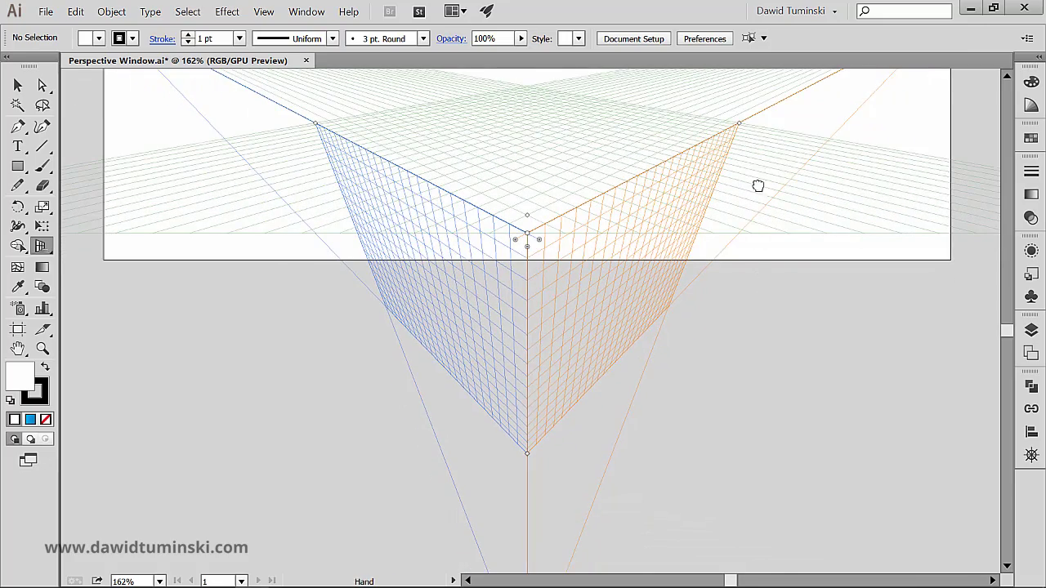
{"action": "left_click_drag", "start_coordinate": [757, 185], "coordinate": [710, 309]}
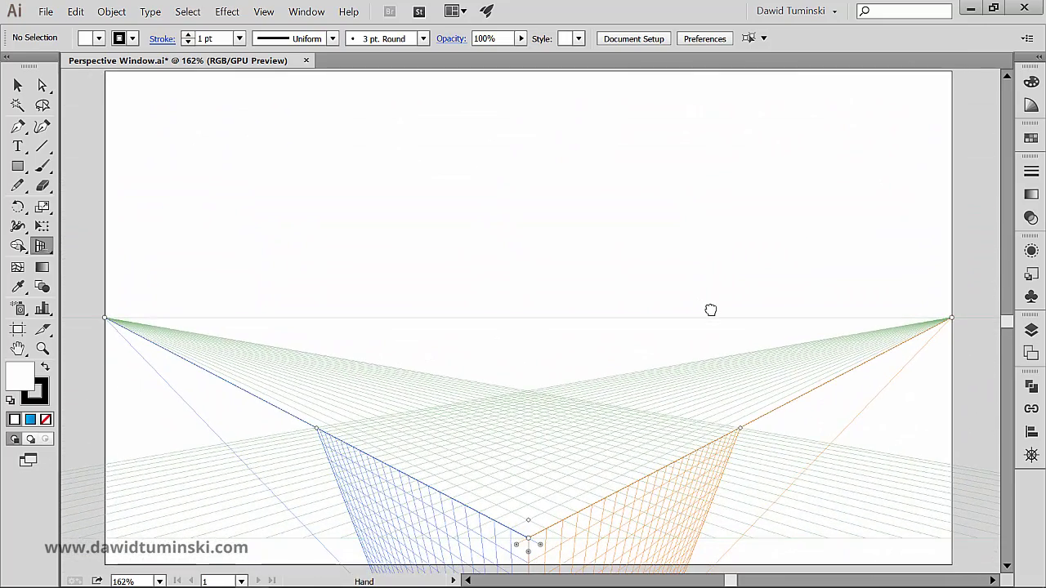
Apply the [1P-Normal View] one-point perspective preset
{"action": "left_click", "coordinate": [264, 12]}
{"action": "mouse_move", "coordinate": [409, 404]}
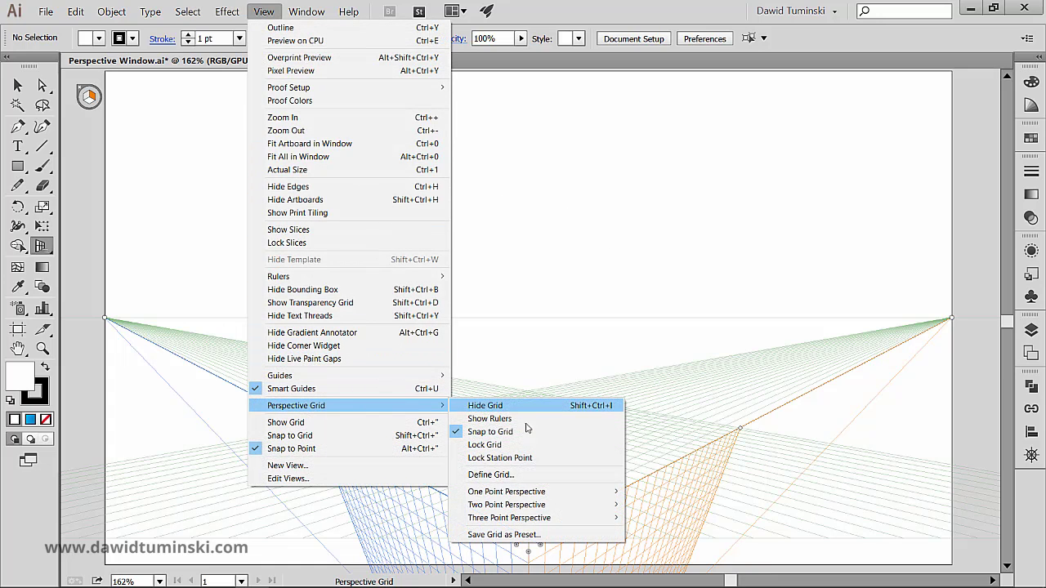
{"action": "mouse_move", "coordinate": [563, 494]}
{"action": "left_click", "coordinate": [651, 492]}
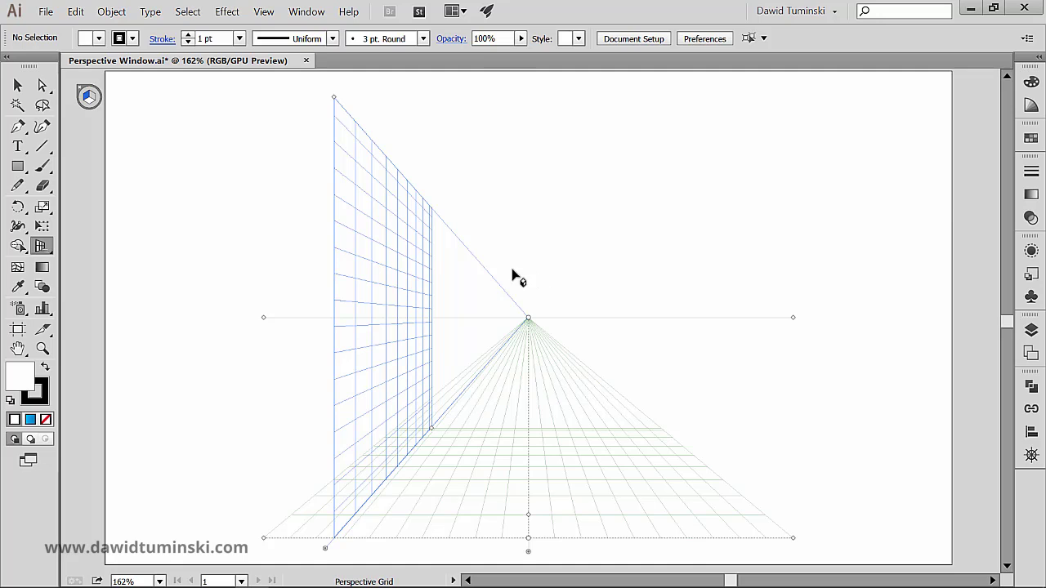
Move the one-point grid with the Perspective Grid Tool and slide its vanishing point along the horizon
{"action": "left_click_drag", "start_coordinate": [40, 245], "coordinate": [167, 247]}
{"action": "mouse_move", "coordinate": [272, 538]}
{"action": "left_mouse_down"}
{"action": "mouse_move", "coordinate": [500, 437]}
{"action": "mouse_move", "coordinate": [299, 505]}
{"action": "mouse_move", "coordinate": [288, 527]}
{"action": "mouse_move", "coordinate": [276, 526]}
{"action": "left_mouse_up"}
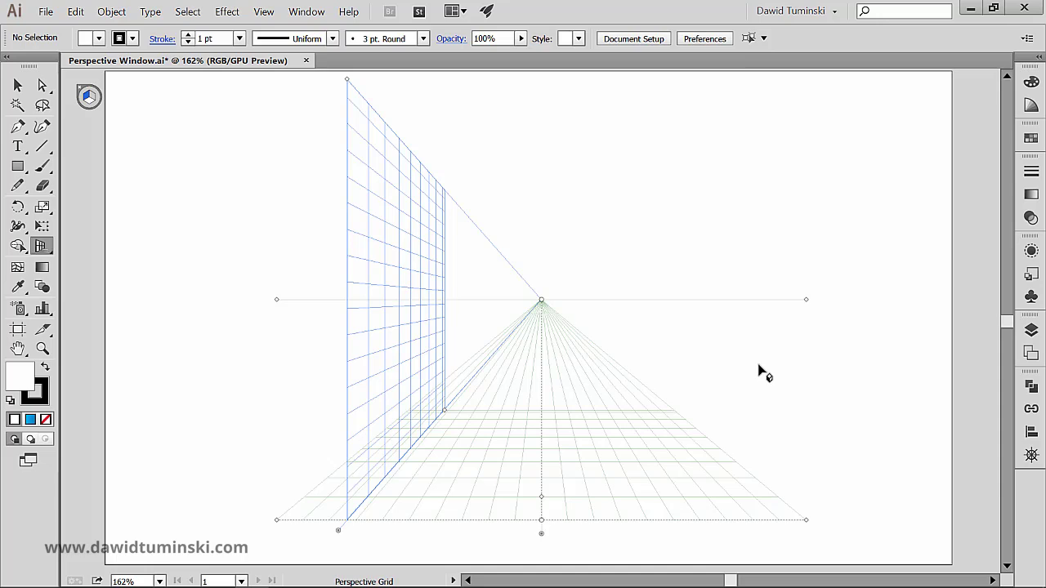
{"action": "left_click", "coordinate": [42, 246]}
{"action": "left_click", "coordinate": [102, 249]}
{"action": "mouse_move", "coordinate": [542, 302]}
{"action": "left_mouse_down"}
{"action": "mouse_move", "coordinate": [492, 303]}
{"action": "mouse_move", "coordinate": [582, 308]}
{"action": "mouse_move", "coordinate": [541, 320]}
{"action": "left_mouse_up"}
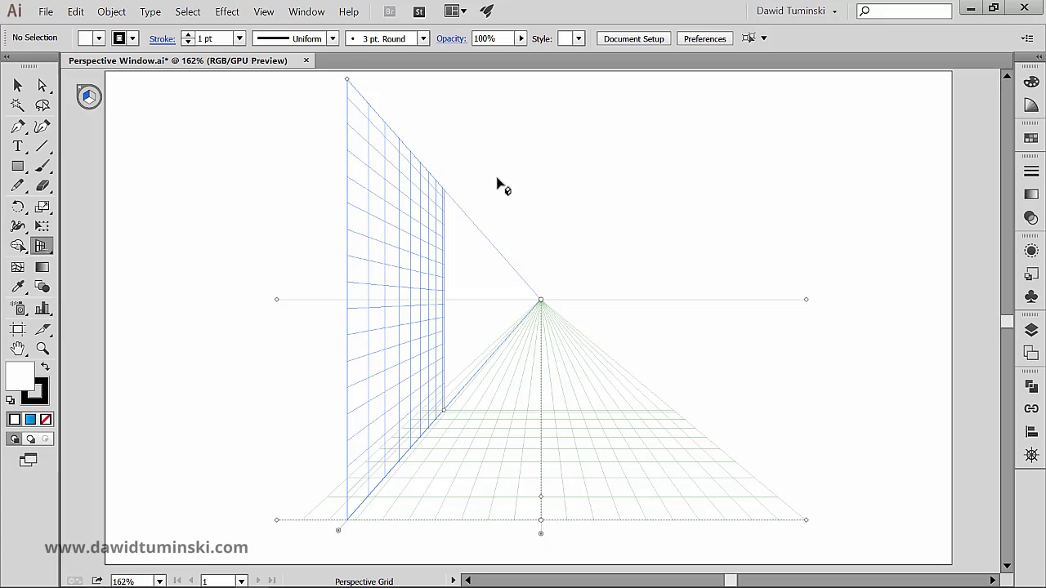
Apply the [2P-Normal View] two-point perspective preset
{"action": "left_click", "coordinate": [263, 12]}
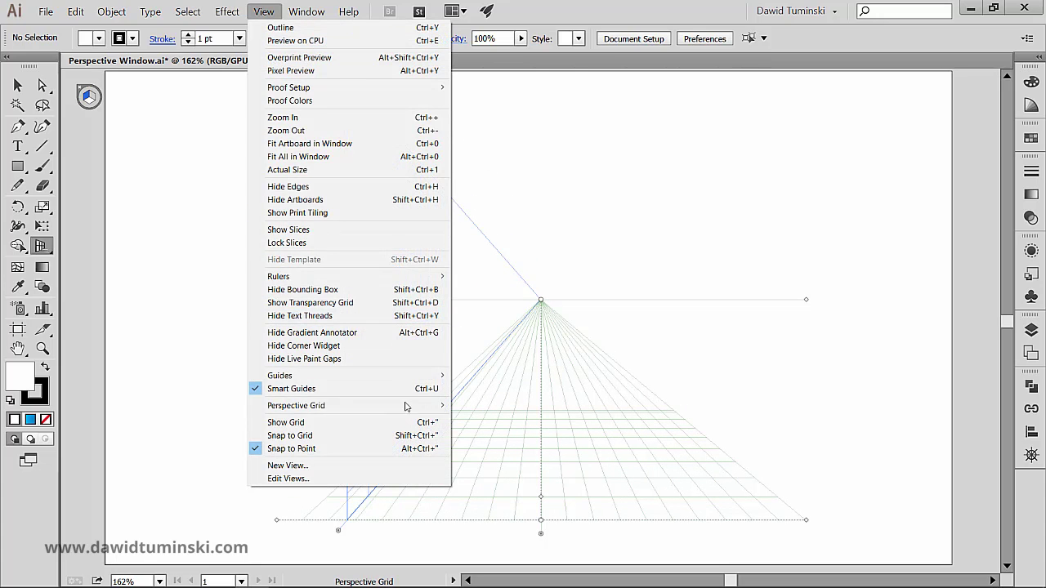
{"action": "mouse_move", "coordinate": [413, 406]}
{"action": "mouse_move", "coordinate": [568, 507]}
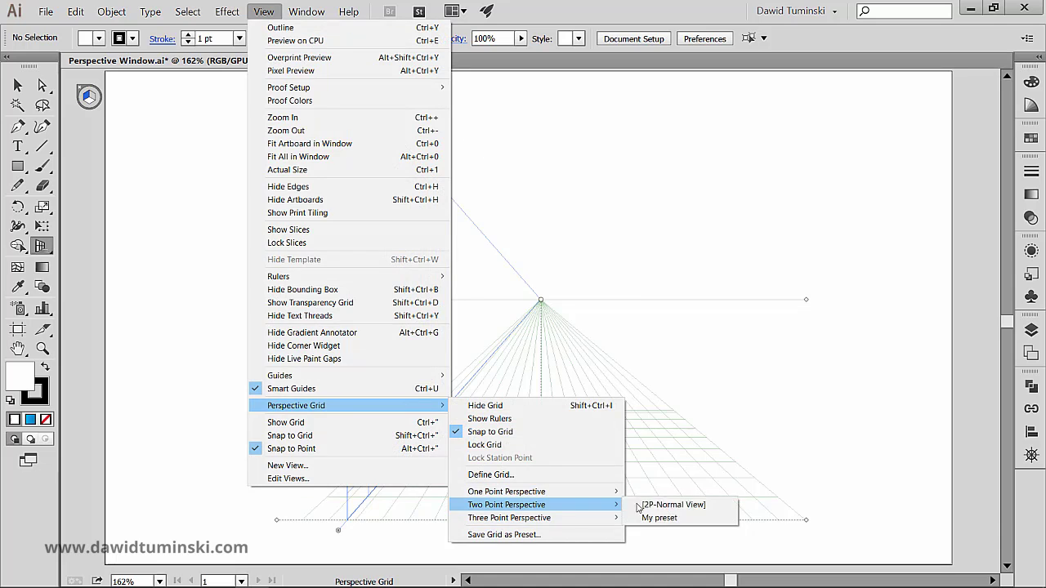
{"action": "left_click", "coordinate": [642, 504]}
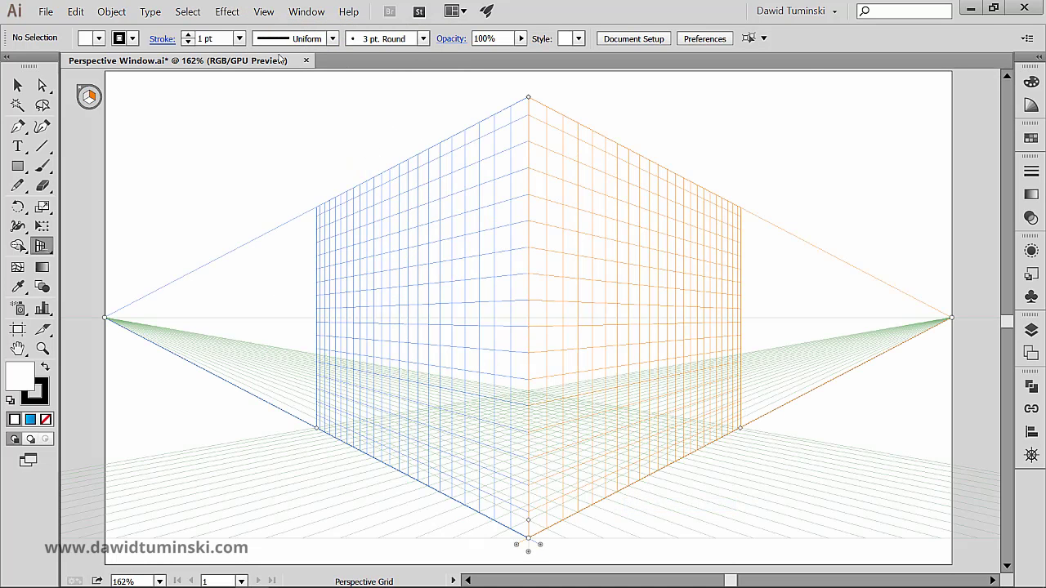
Lock the perspective grid's station point
{"action": "left_click", "coordinate": [264, 12]}
{"action": "mouse_move", "coordinate": [387, 407]}
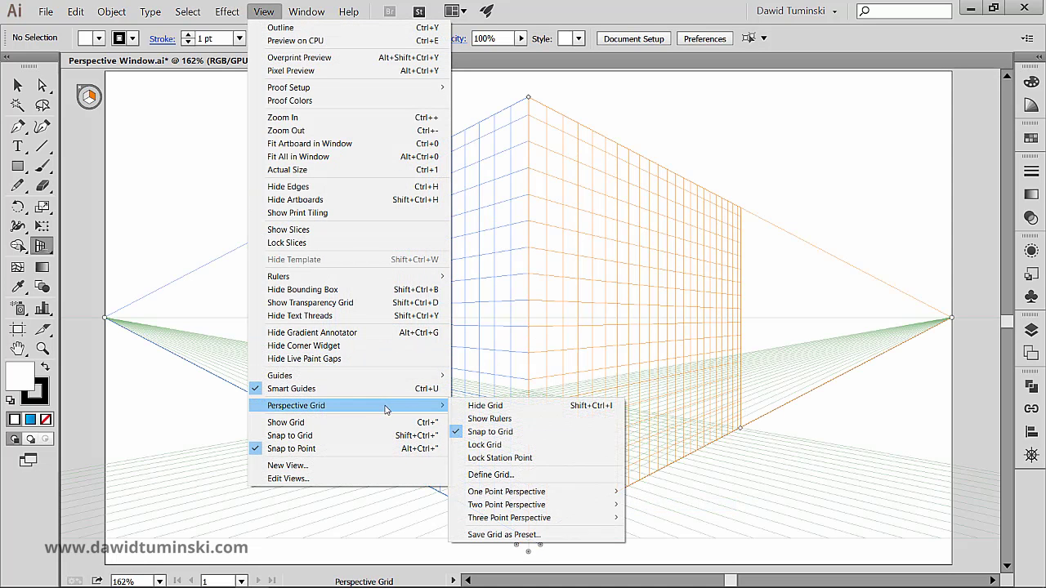
{"action": "left_click", "coordinate": [510, 460]}
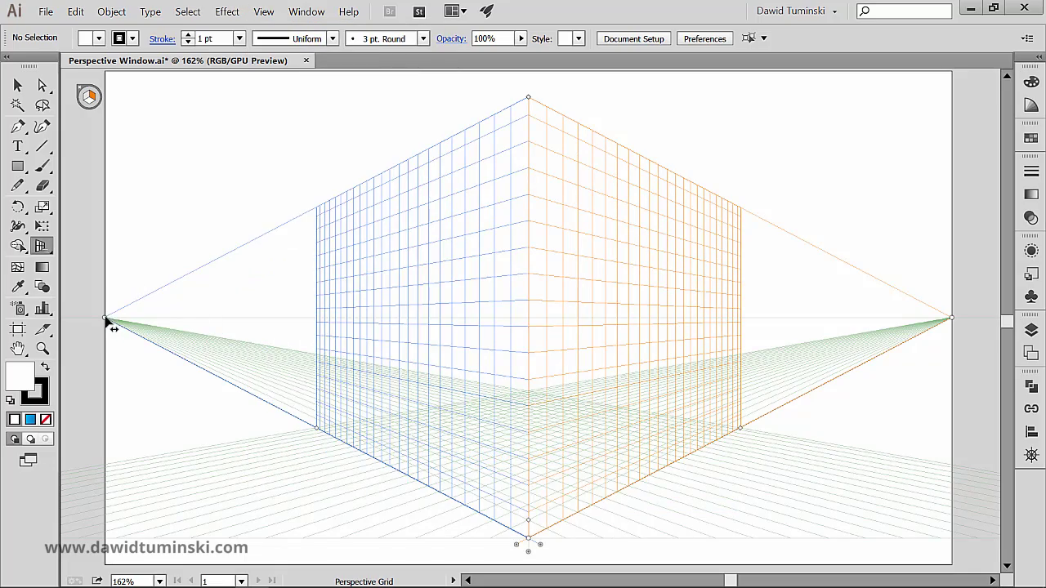
Reposition the left and right vanishing points along the horizon, spreading them wider
{"action": "left_click_drag", "start_coordinate": [108, 325], "coordinate": [82, 357]}
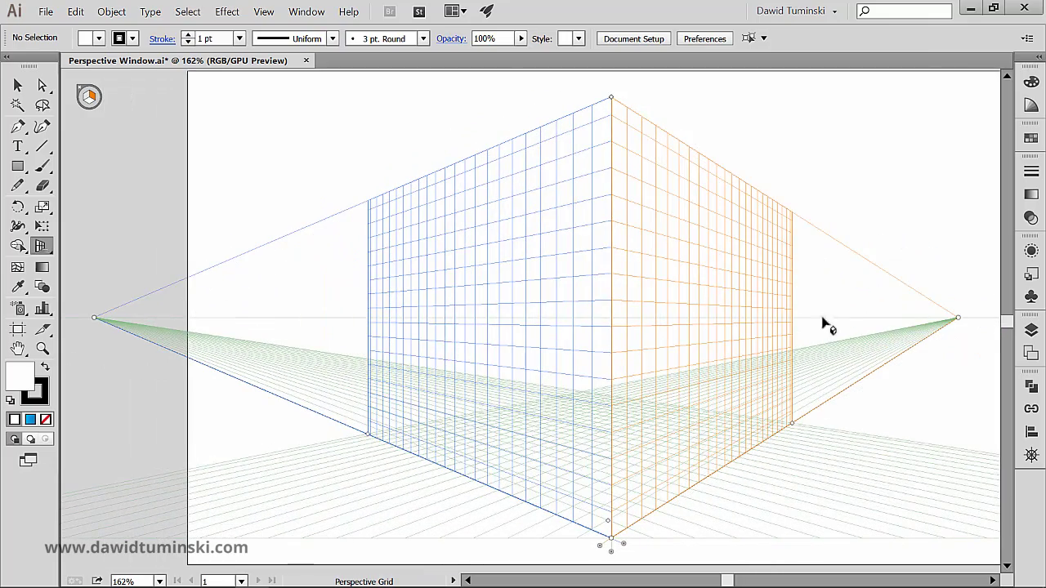
{"action": "mouse_move", "coordinate": [959, 319]}
{"action": "left_mouse_down"}
{"action": "mouse_move", "coordinate": [1023, 322]}
{"action": "mouse_move", "coordinate": [978, 319]}
{"action": "left_mouse_up"}
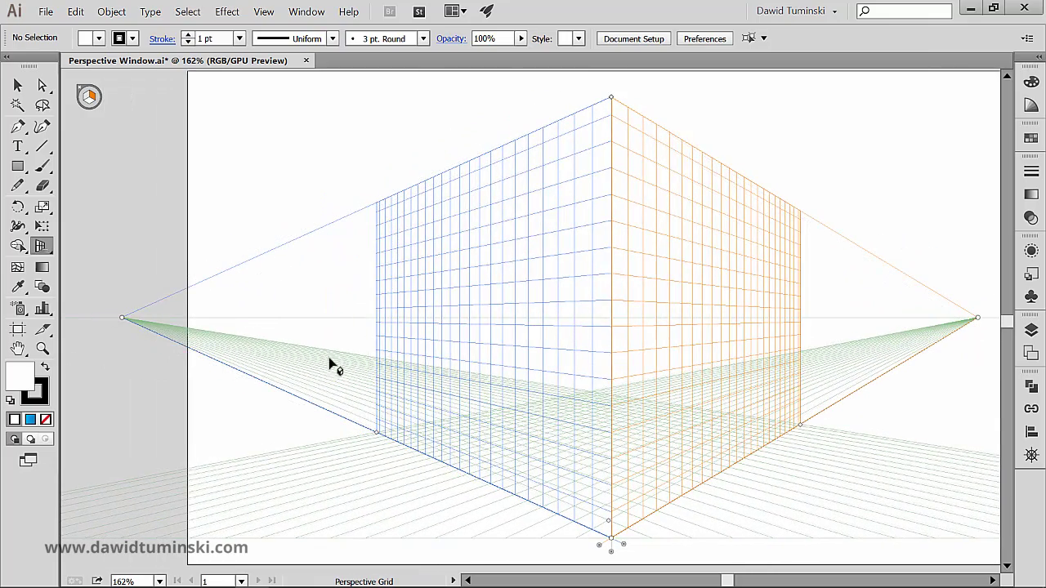
{"action": "left_click_drag", "start_coordinate": [123, 318], "coordinate": [173, 318]}
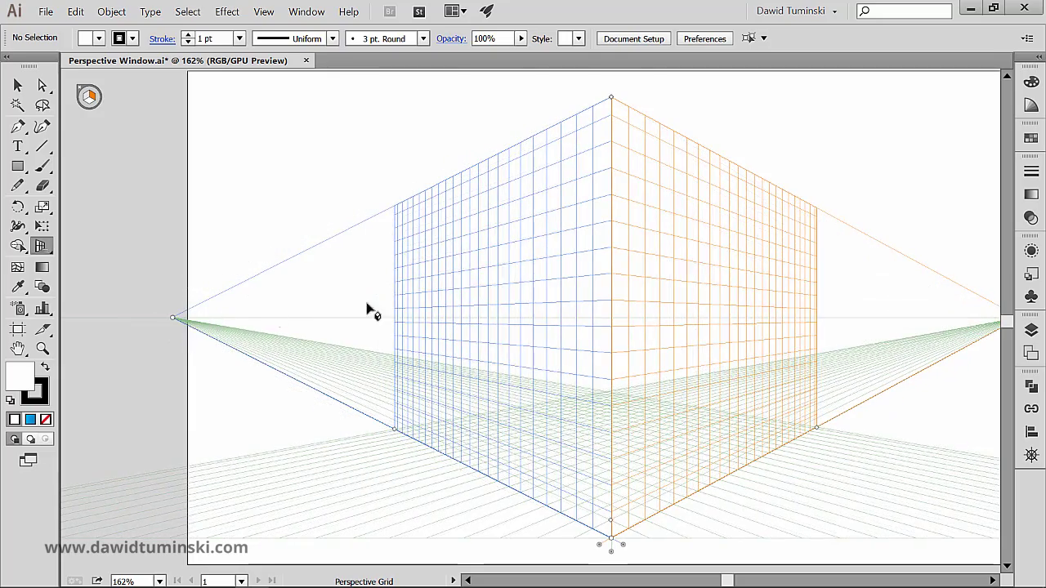
{"action": "left_click_drag", "start_coordinate": [588, 252], "coordinate": [521, 247]}
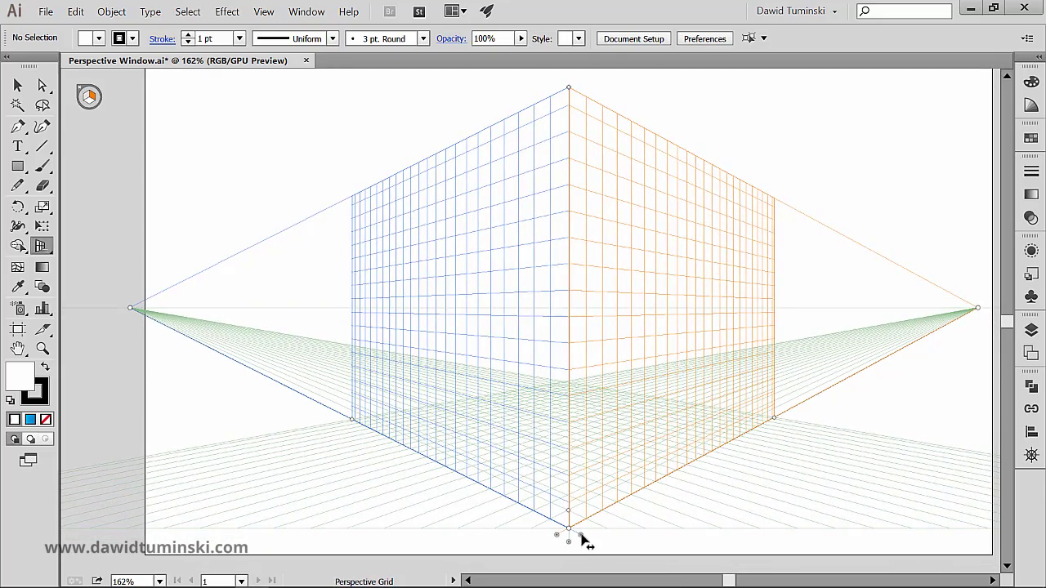
Slide the blue left and orange right planes outward, then return both to the shared corner
{"action": "left_click_drag", "start_coordinate": [583, 536], "coordinate": [393, 490]}
{"action": "left_click_drag", "start_coordinate": [560, 539], "coordinate": [707, 500]}
{"action": "mouse_move", "coordinate": [568, 542]}
{"action": "left_mouse_down"}
{"action": "mouse_move", "coordinate": [586, 394]}
{"action": "mouse_move", "coordinate": [567, 543]}
{"action": "left_mouse_up"}
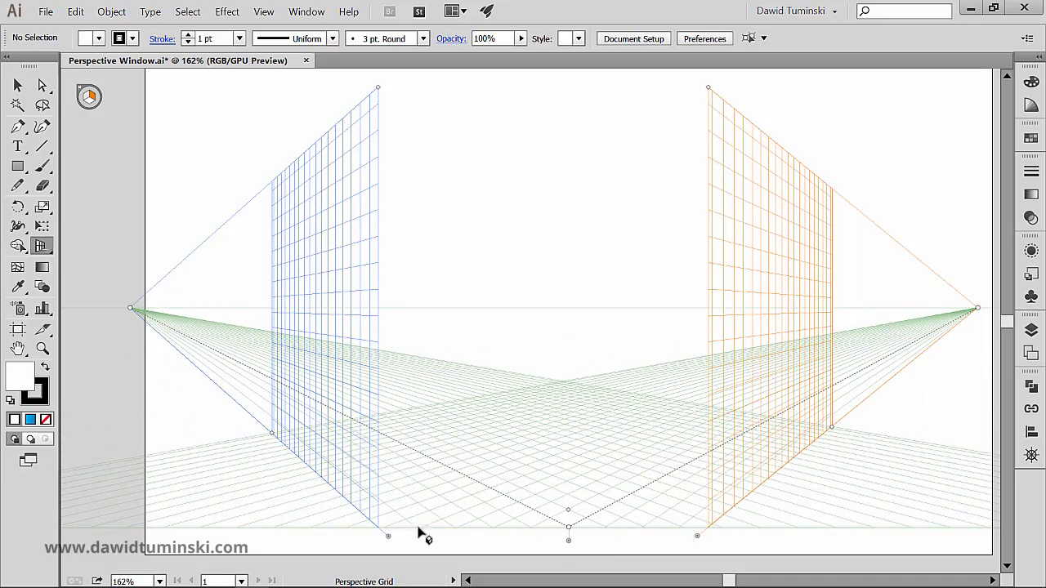
{"action": "left_click_drag", "start_coordinate": [391, 539], "coordinate": [576, 527]}
{"action": "left_click_drag", "start_coordinate": [697, 537], "coordinate": [563, 543]}
{"action": "key", "text": "space"}
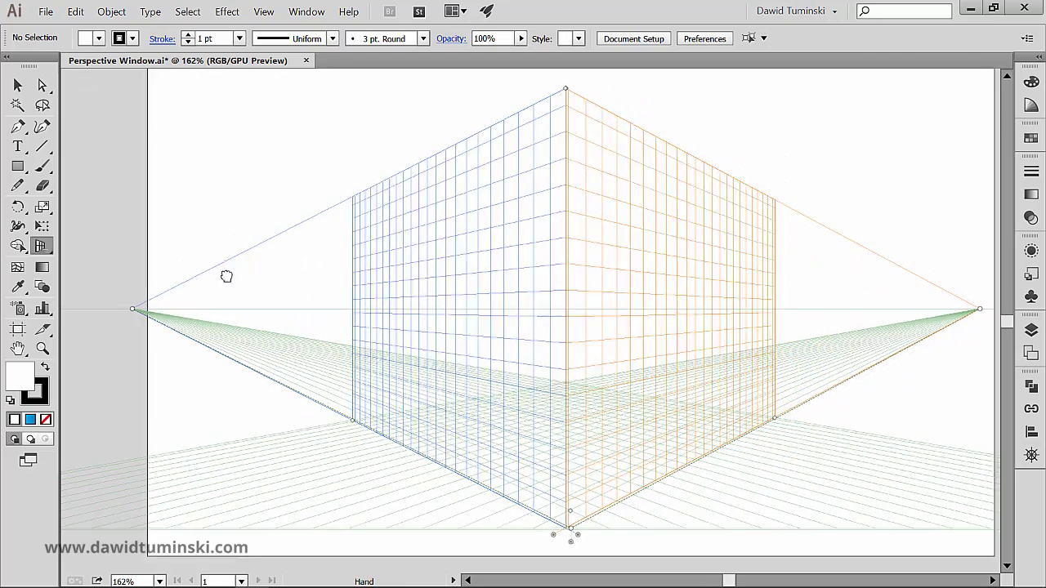
{"action": "left_click_drag", "start_coordinate": [227, 276], "coordinate": [357, 264]}
{"action": "left_click_drag", "start_coordinate": [90, 303], "coordinate": [122, 295]}
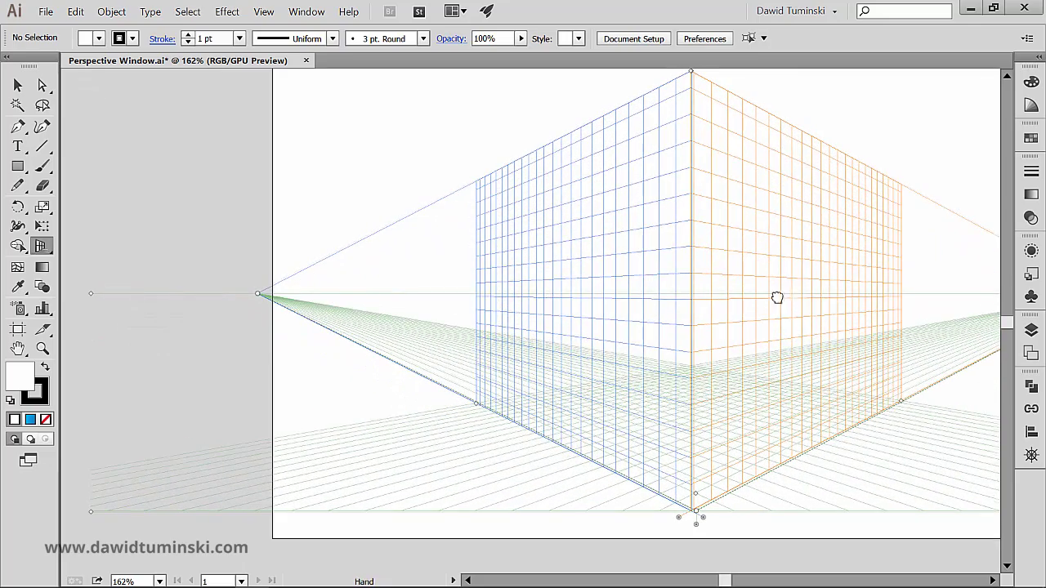
Lower then raise the grid's vertical extent, and drag the cell size point to enlarge cells
{"action": "left_click_drag", "start_coordinate": [777, 297], "coordinate": [600, 324]}
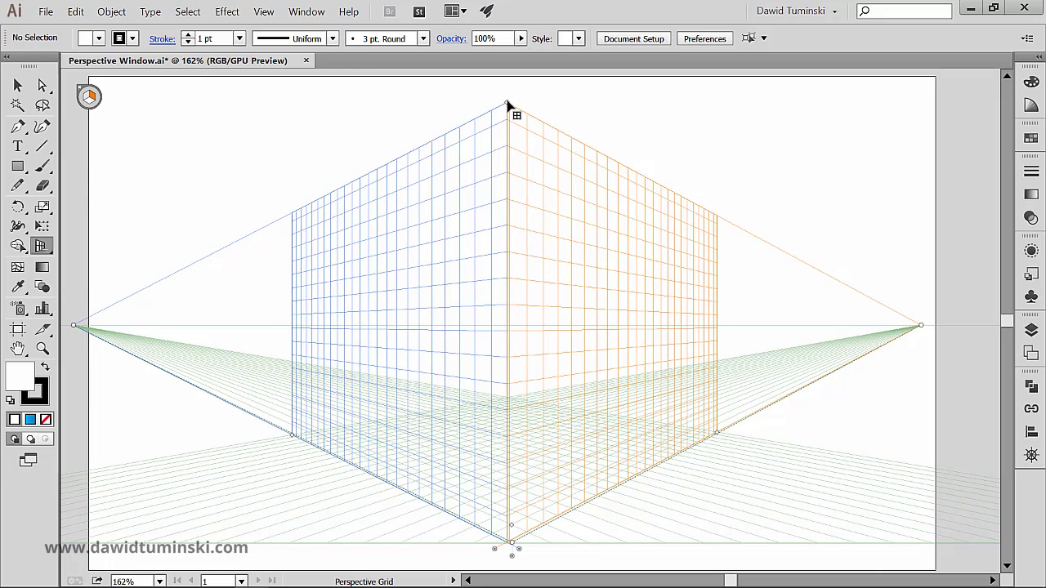
{"action": "left_click_drag", "start_coordinate": [508, 105], "coordinate": [509, 156]}
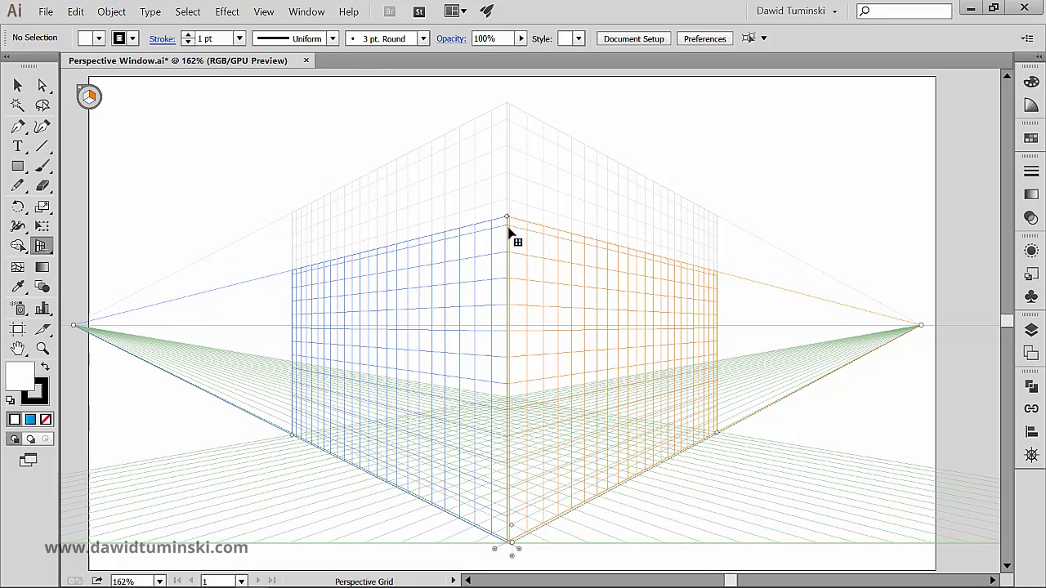
{"action": "left_click_drag", "start_coordinate": [508, 233], "coordinate": [519, 113]}
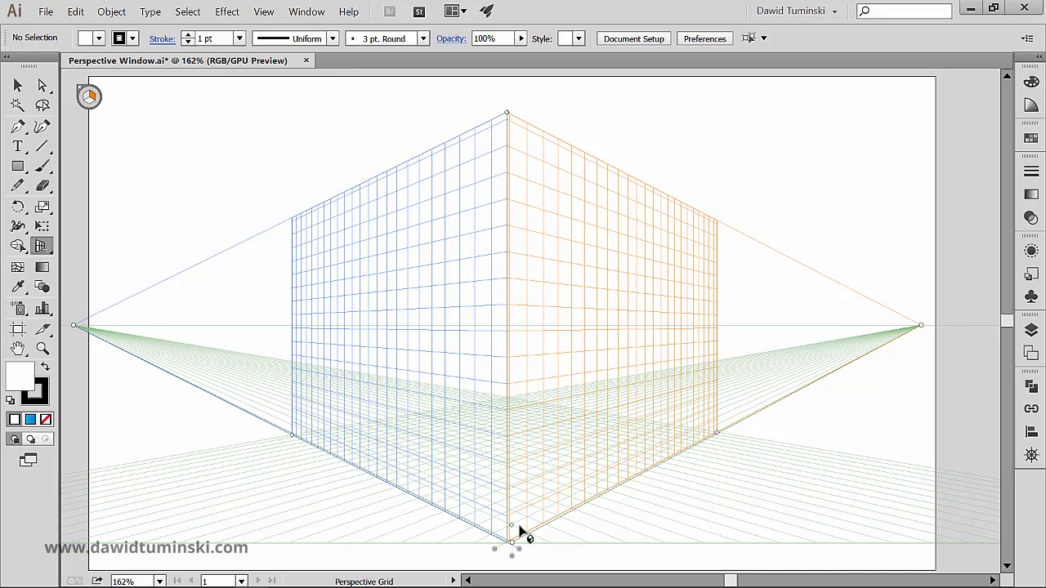
{"action": "left_click_drag", "start_coordinate": [510, 527], "coordinate": [498, 506]}
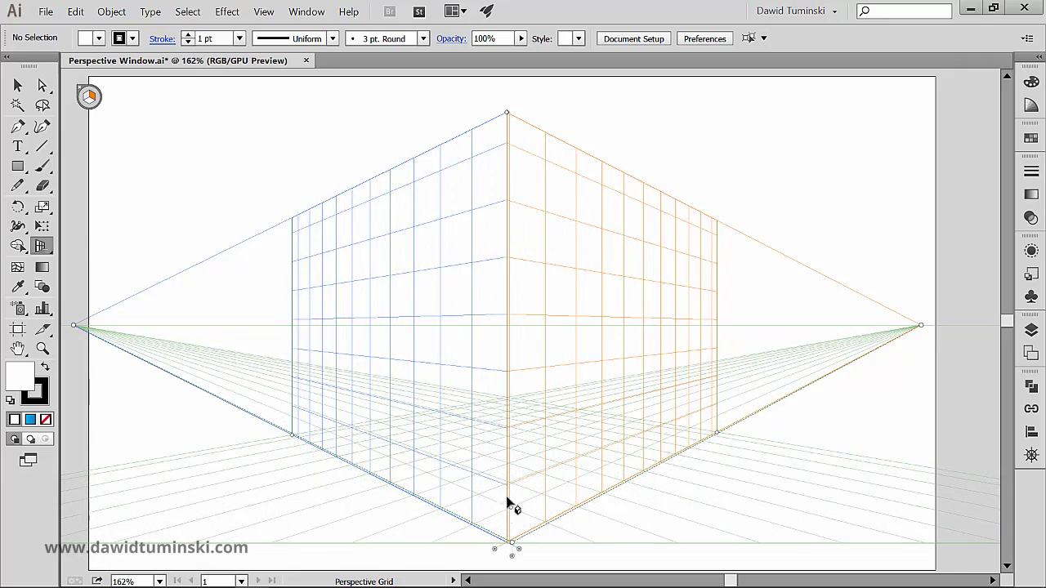